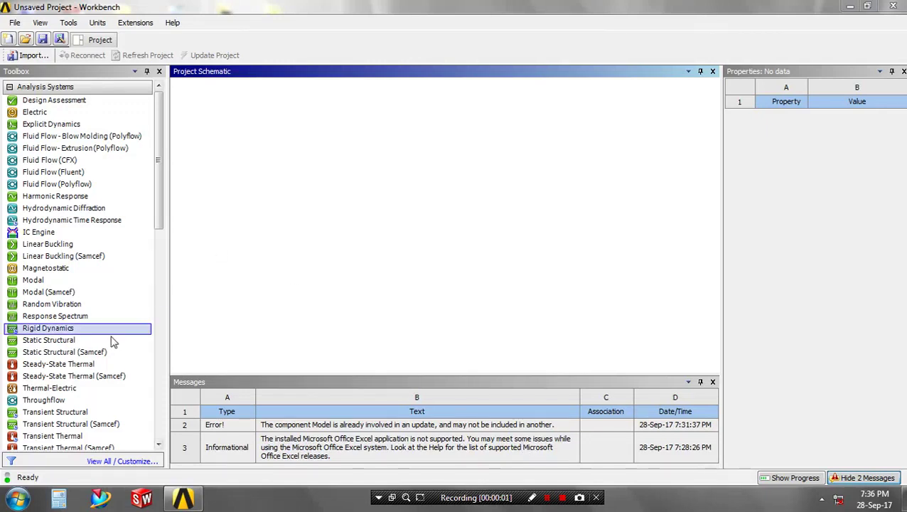
# Drag a Static Structural system into the project schematic, keeping the default name.
pyautogui.moveTo(113, 340); pyautogui.dragTo(269, 140)
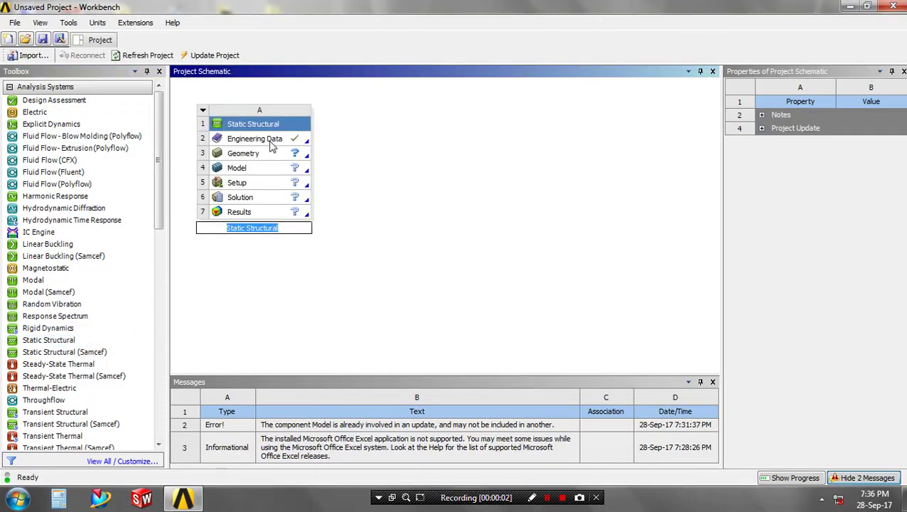
pyautogui.click(349, 195)
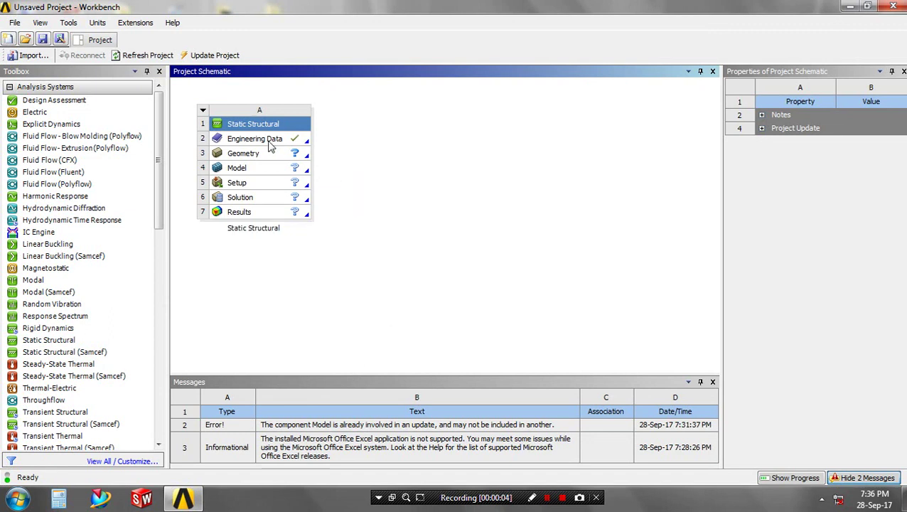
# Add Stainless Steel from the General Materials library to the project's Engineering Data.
pyautogui.doubleClick(270, 141)
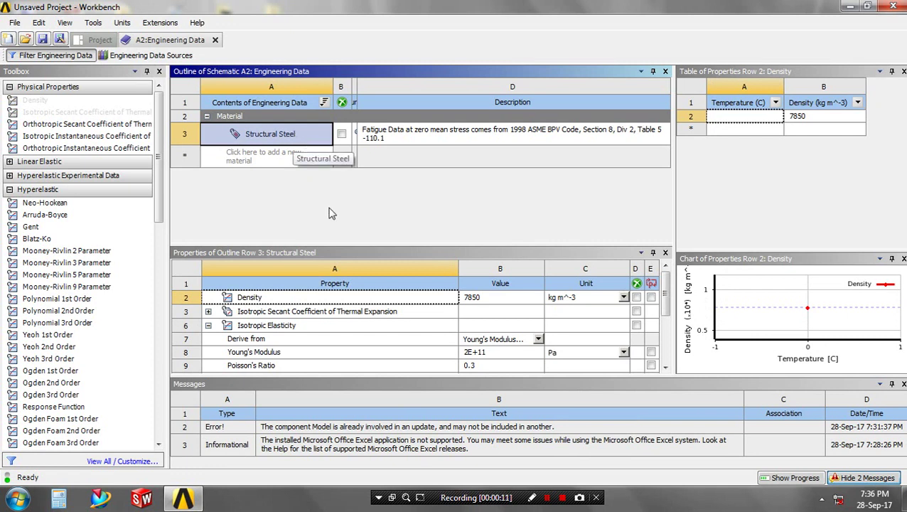
pyautogui.click(152, 55)
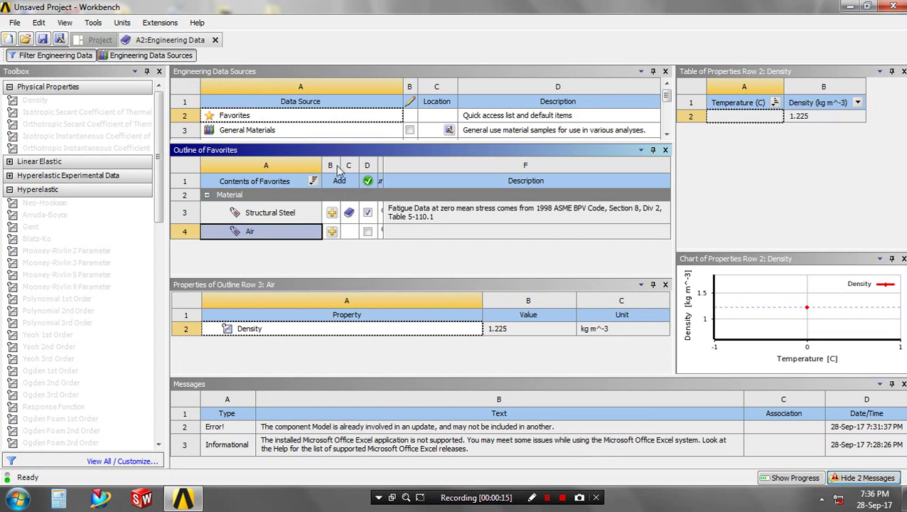
pyautogui.click(318, 131)
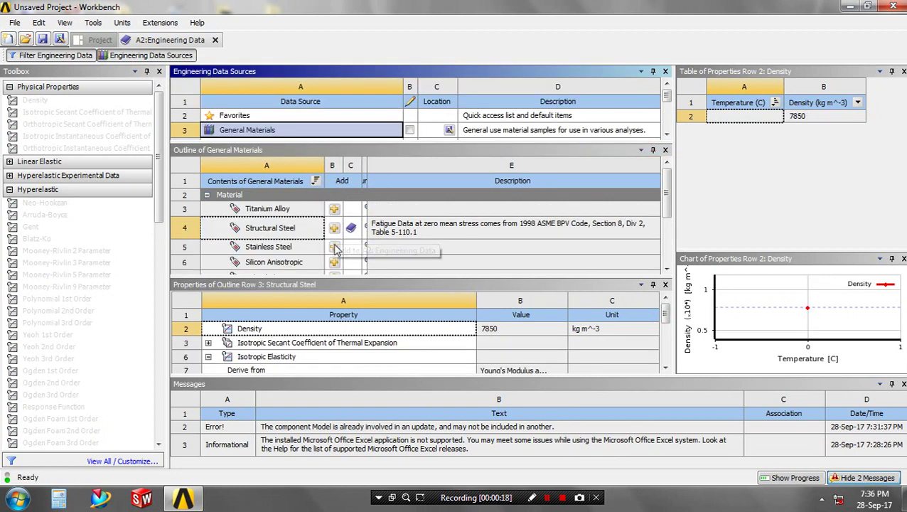
pyautogui.click(334, 246)
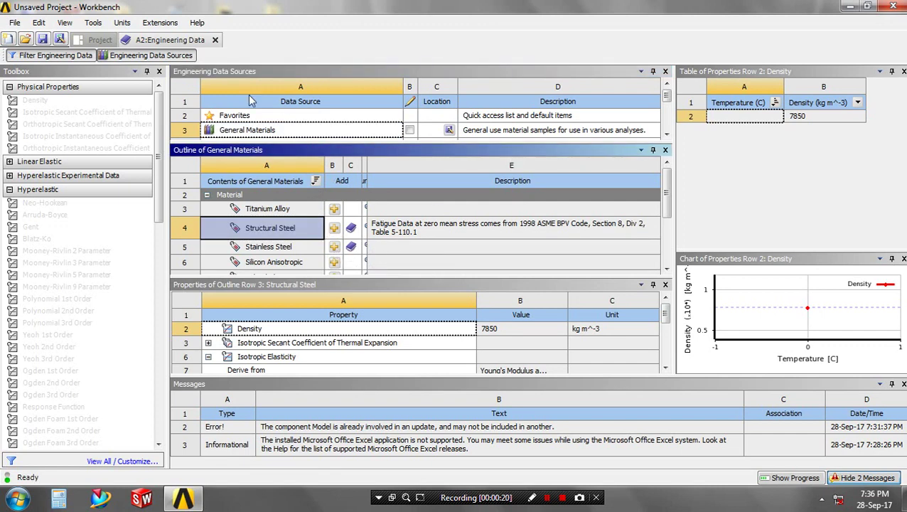
# Import spring.STEP into the Static Structural system's Geometry cell.
pyautogui.click(94, 41)
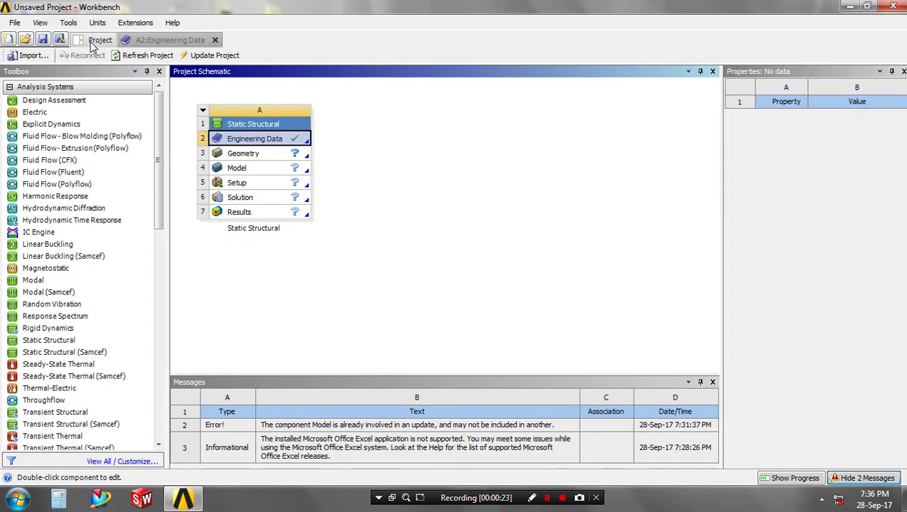
pyautogui.click(262, 152)
pyautogui.rightClick(263, 154)
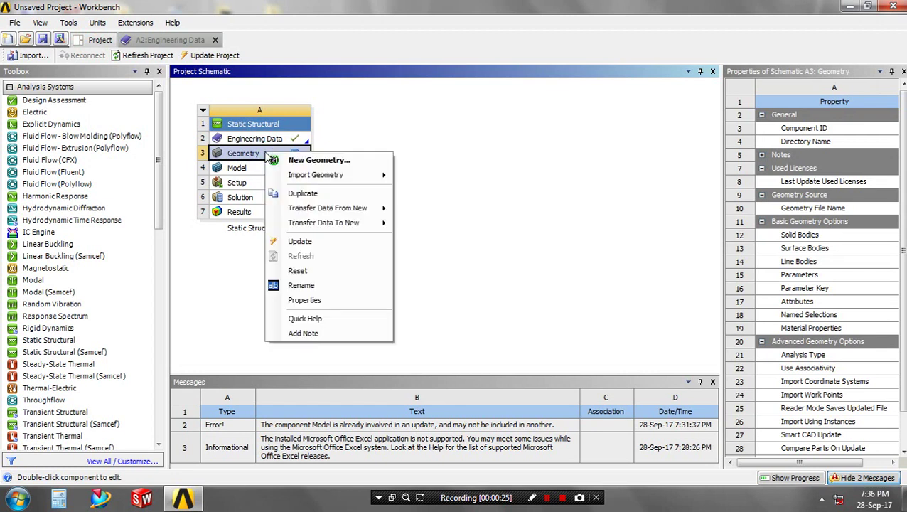
pyautogui.moveTo(315, 175)
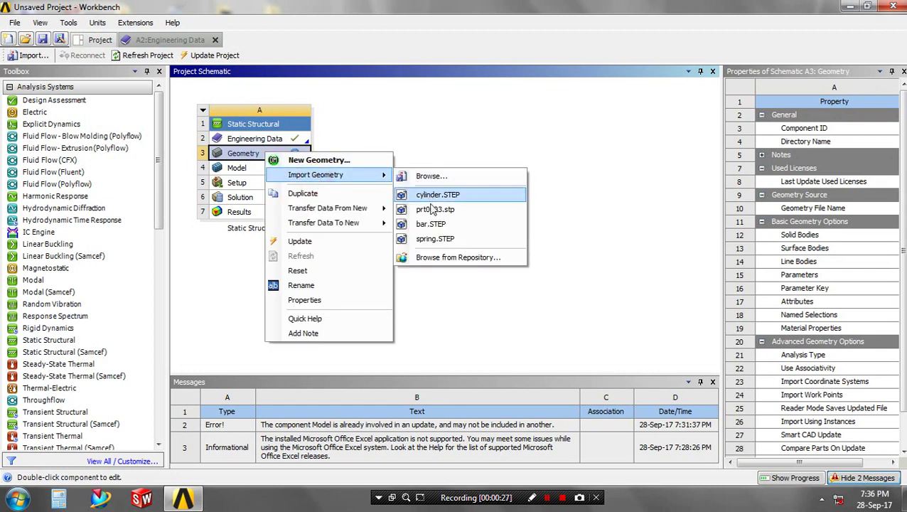
pyautogui.click(435, 238)
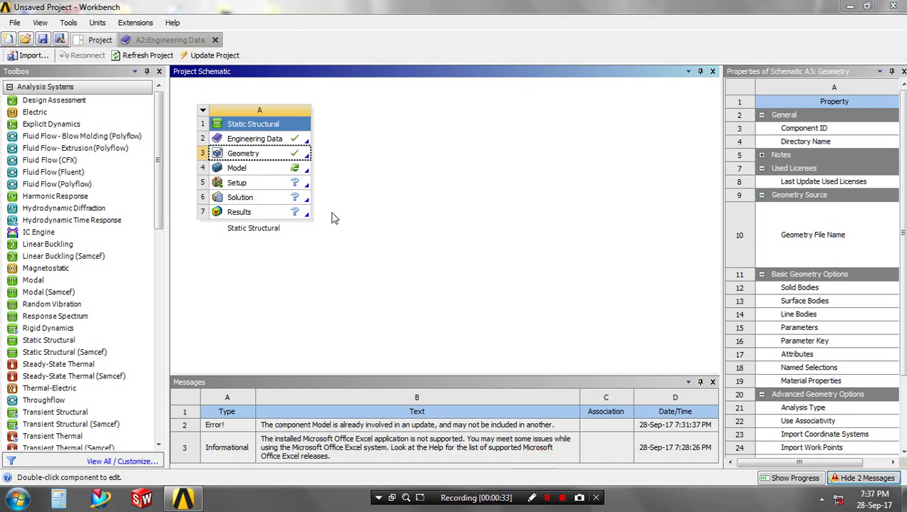
# Launch Mechanical from the Model cell to load the spring geometry.
pyautogui.doubleClick(281, 177)
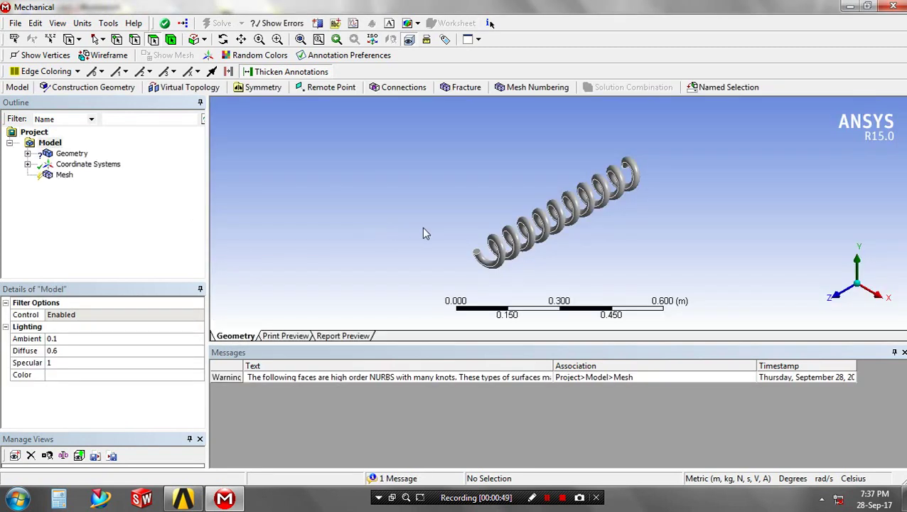
# Assign Stainless Steel as the material of the spring body under Geometry.
pyautogui.moveTo(486, 194)
pyautogui.mouseDown(button='middle')
pyautogui.moveTo(587, 176)
pyautogui.moveTo(444, 159)
pyautogui.moveTo(590, 204)
pyautogui.mouseUp(button='middle')
pyautogui.scroll(-1, 587, 204)
pyautogui.scroll(-1, 582, 242)
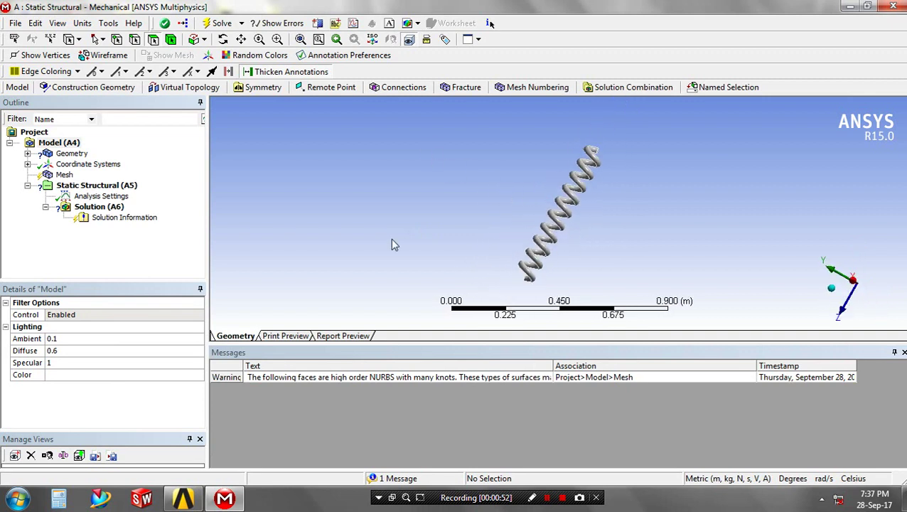
pyautogui.click(27, 153)
pyautogui.click(83, 163)
pyautogui.click(140, 386)
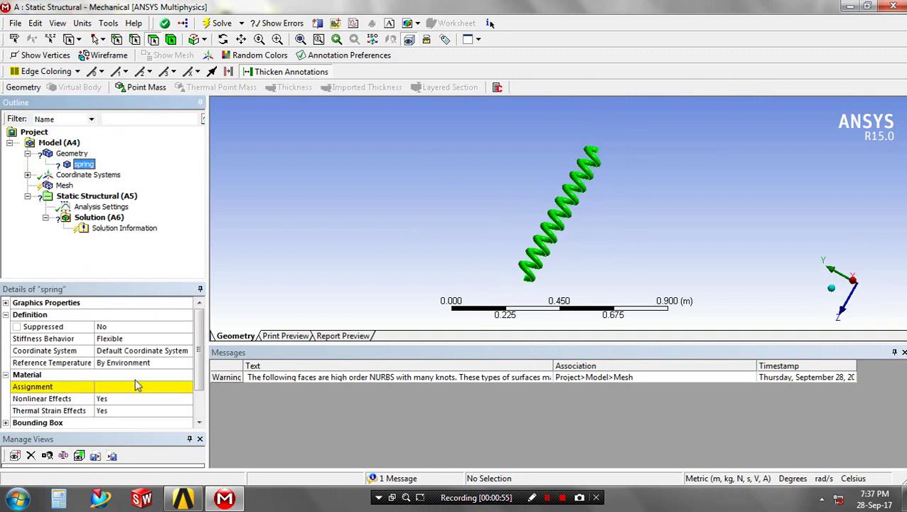
pyautogui.click(187, 387)
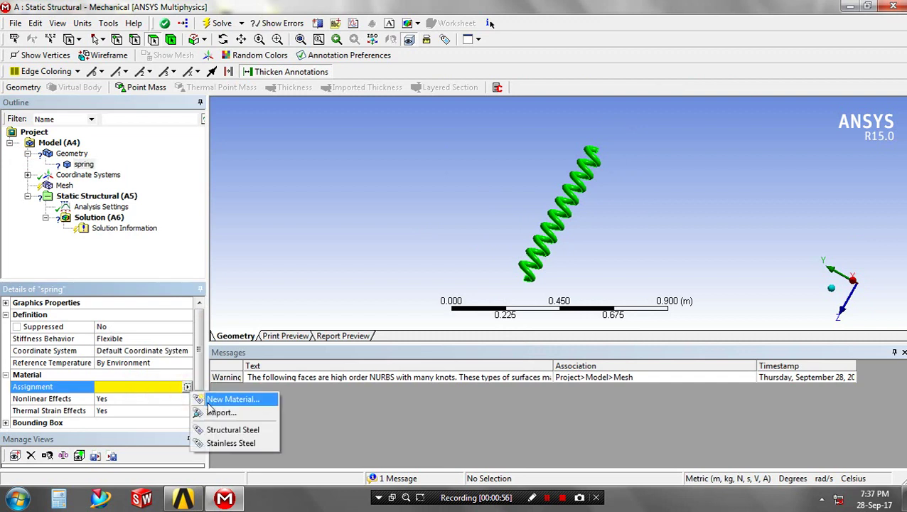
pyautogui.click(224, 443)
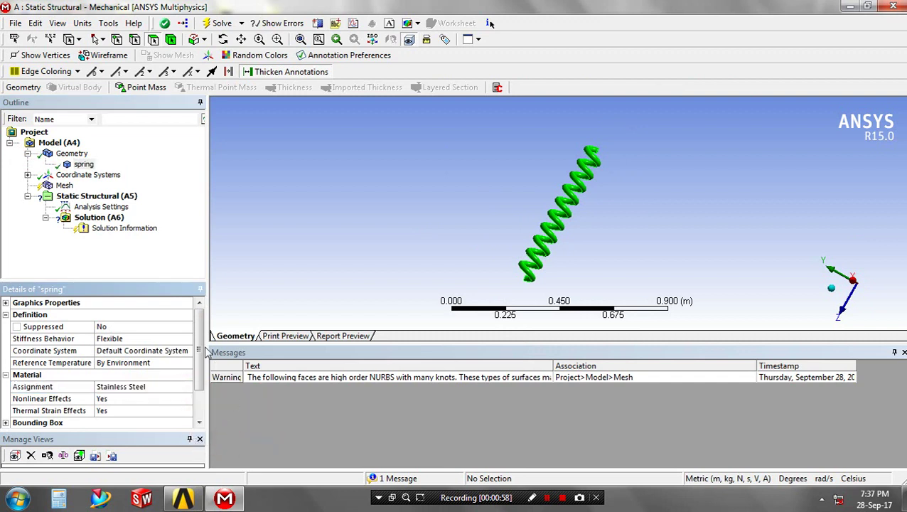
# Generate an initial default mesh on the spring.
pyautogui.click(64, 185)
pyautogui.rightClick(60, 185)
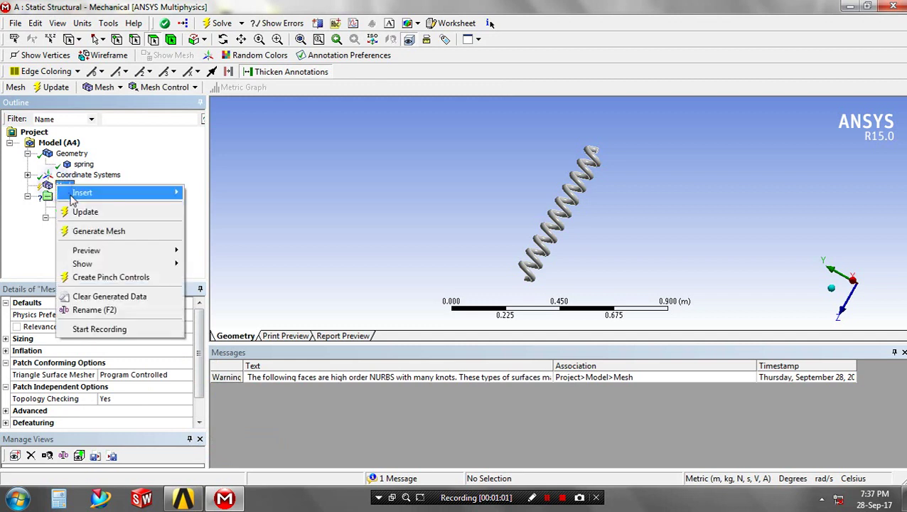
pyautogui.click(96, 231)
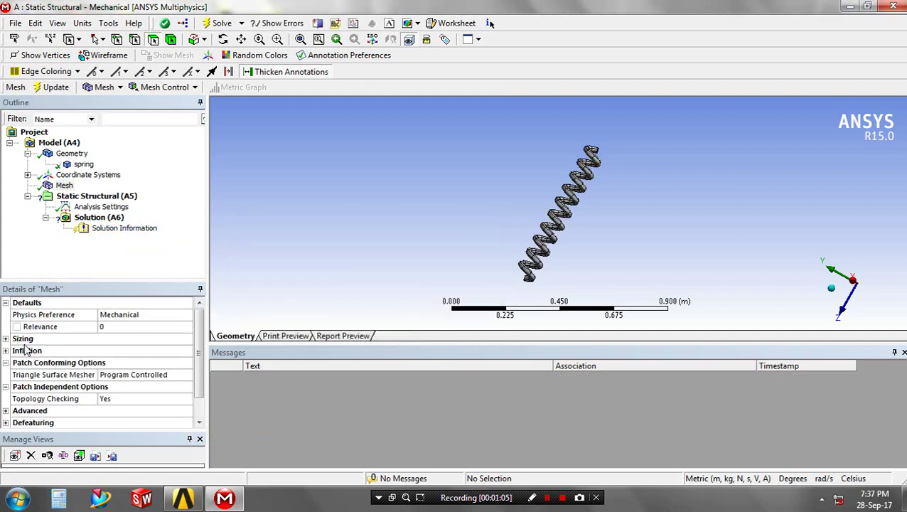
# Set Use Advanced Size Function to On: Curvature and regenerate the mesh.
pyautogui.click(6, 339)
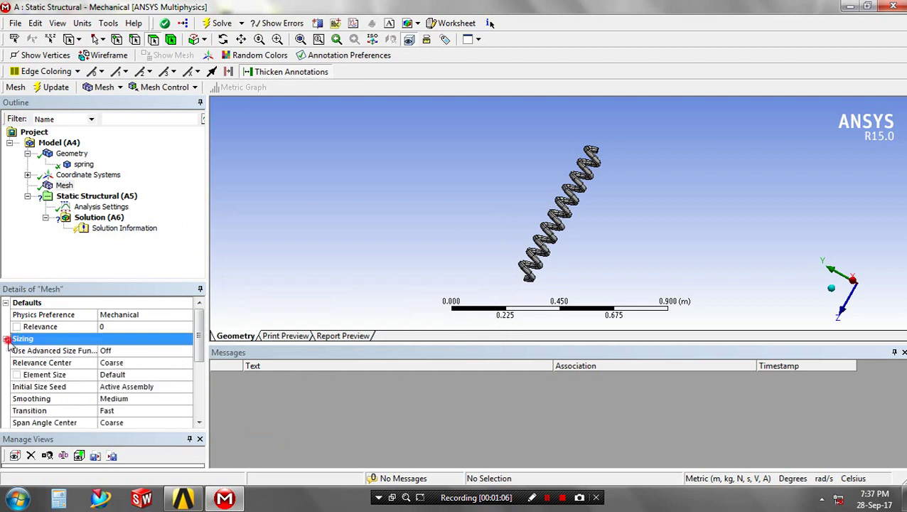
pyautogui.click(119, 354)
pyautogui.click(184, 353)
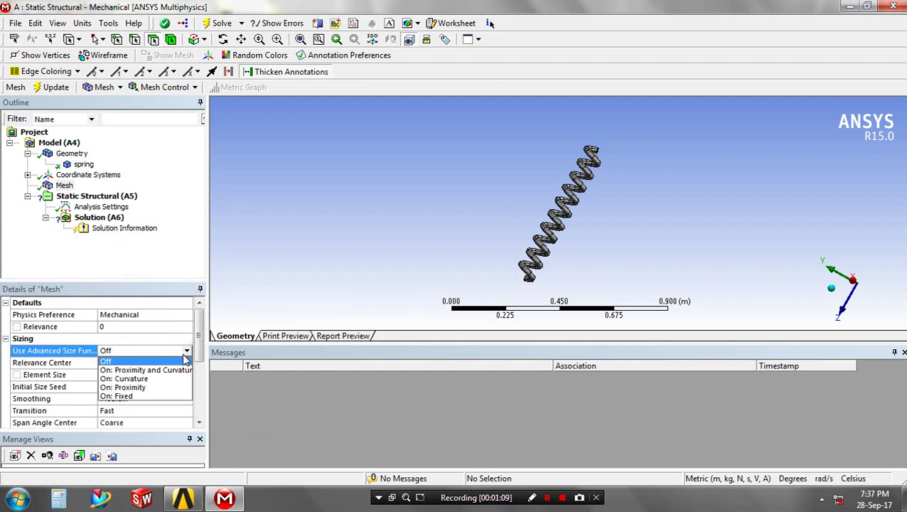
pyautogui.click(169, 379)
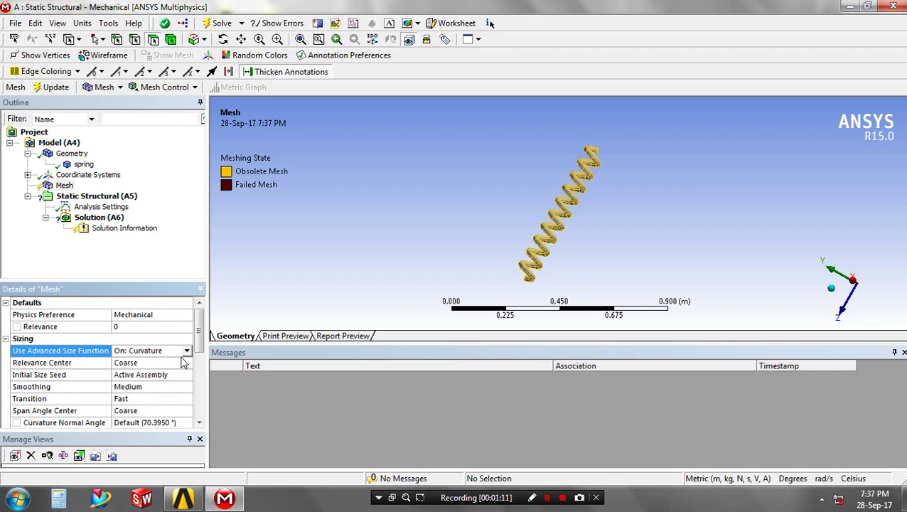
pyautogui.rightClick(63, 185)
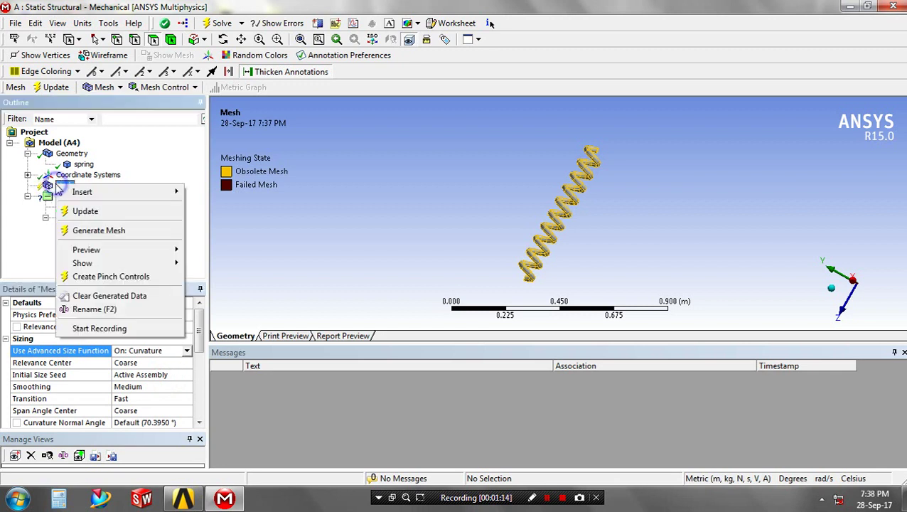
pyautogui.click(99, 229)
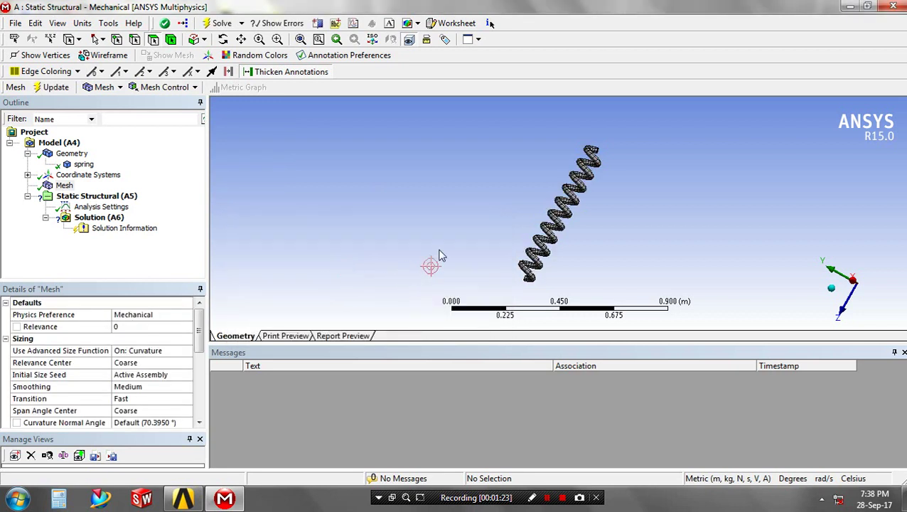
pyautogui.moveTo(515, 225); pyautogui.dragTo(506, 241)
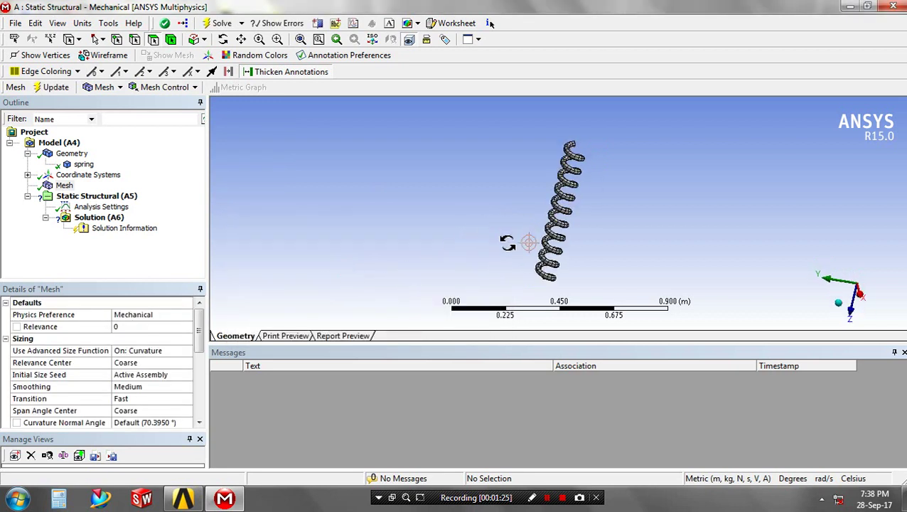
pyautogui.scroll(2, 551, 259)
pyautogui.scroll(2, 549, 257)
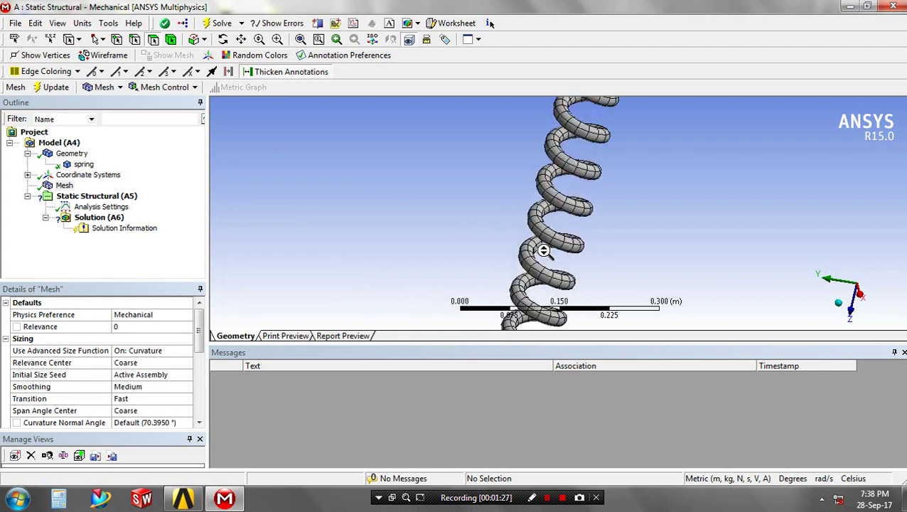
pyautogui.scroll(-2, 547, 256)
pyautogui.scroll(-1, 547, 256)
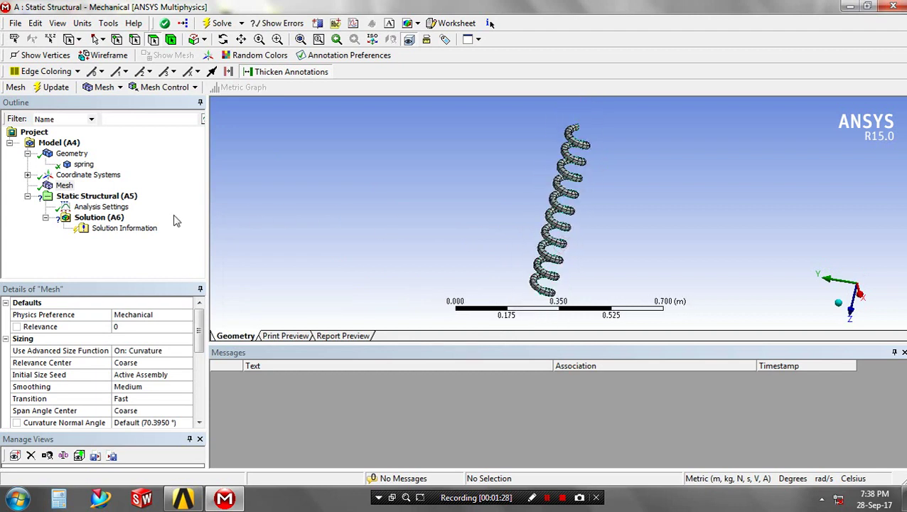
# Insert a Fixed Support into the static structural analysis.
pyautogui.click(83, 208)
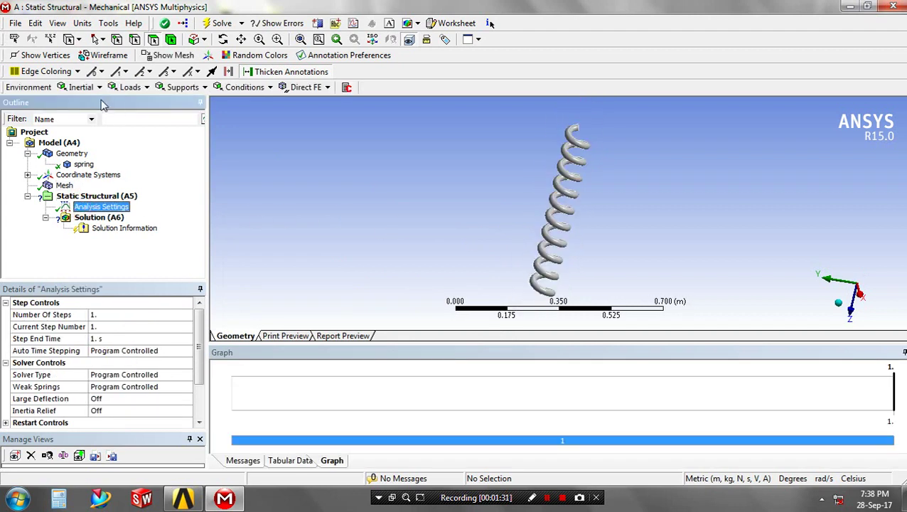
pyautogui.click(181, 93)
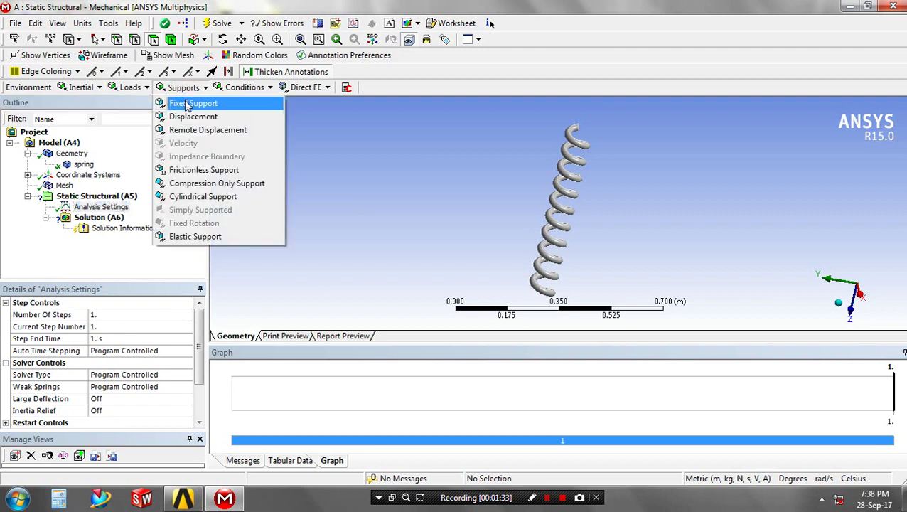
pyautogui.click(185, 103)
pyautogui.scroll(-2, 556, 158)
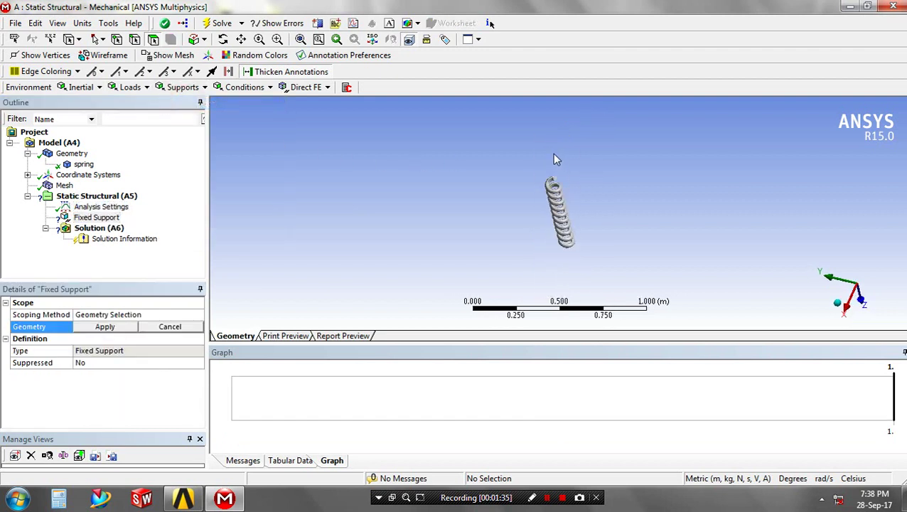
pyautogui.scroll(2, 557, 158)
pyautogui.scroll(2, 552, 135)
# Scope the Fixed Support to the spring's top and bottom end faces.
pyautogui.moveTo(550, 135); pyautogui.dragTo(540, 164, button='middle')
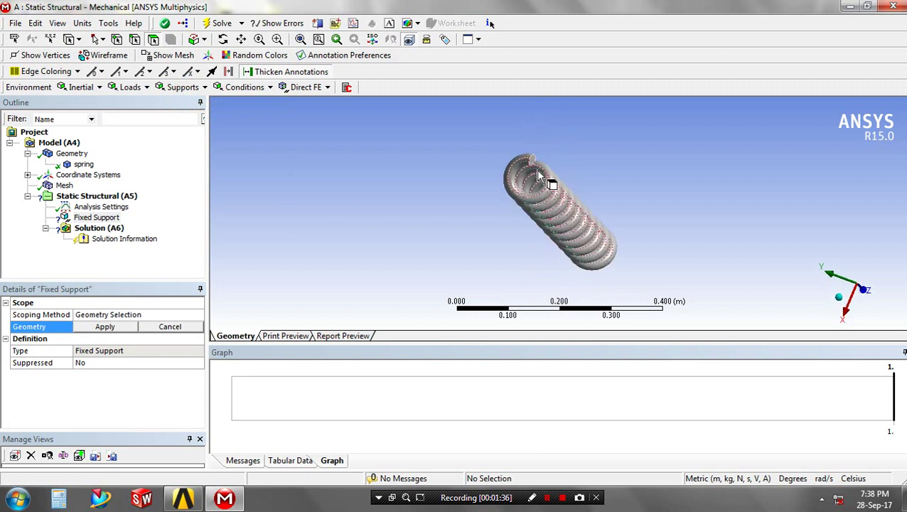
pyautogui.scroll(-1, 567, 183)
pyautogui.scroll(2, 566, 183)
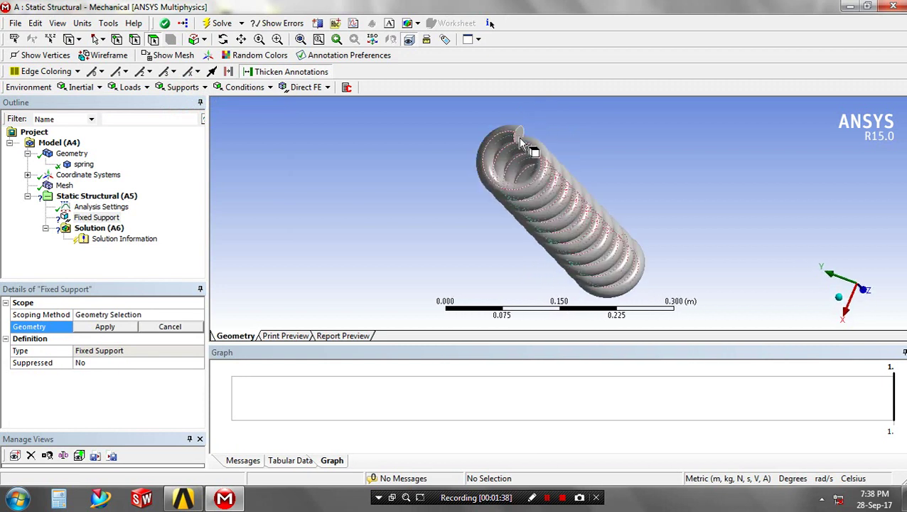
pyautogui.click(519, 135)
pyautogui.moveTo(594, 192); pyautogui.dragTo(700, 139, button='middle')
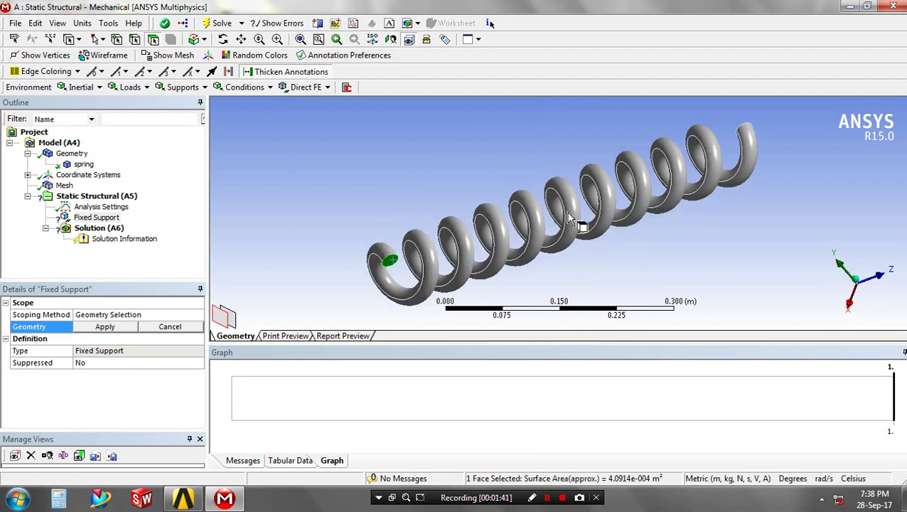
pyautogui.keyDown('ctrl'); pyautogui.click(750, 135); pyautogui.keyUp('ctrl')
pyautogui.click(106, 327)
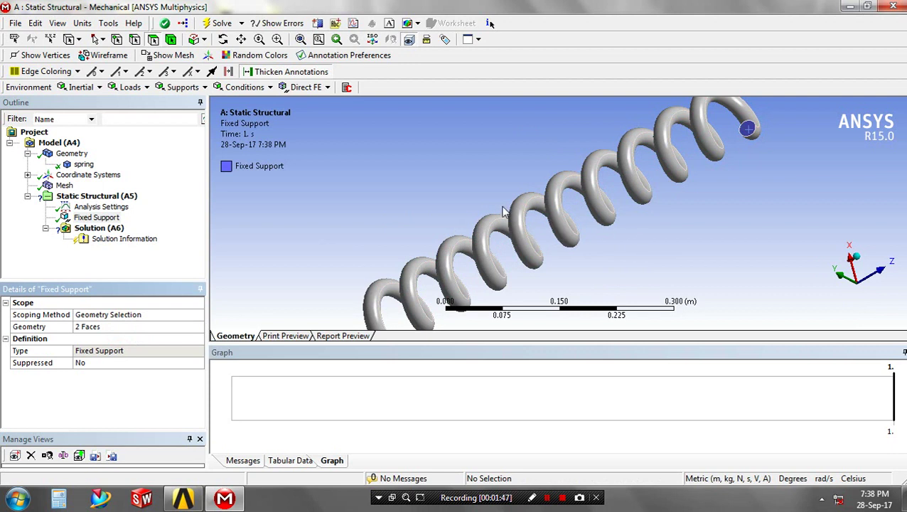
# Insert a Force, select the two coil faces, and set Define By to Components.
pyautogui.click(135, 87)
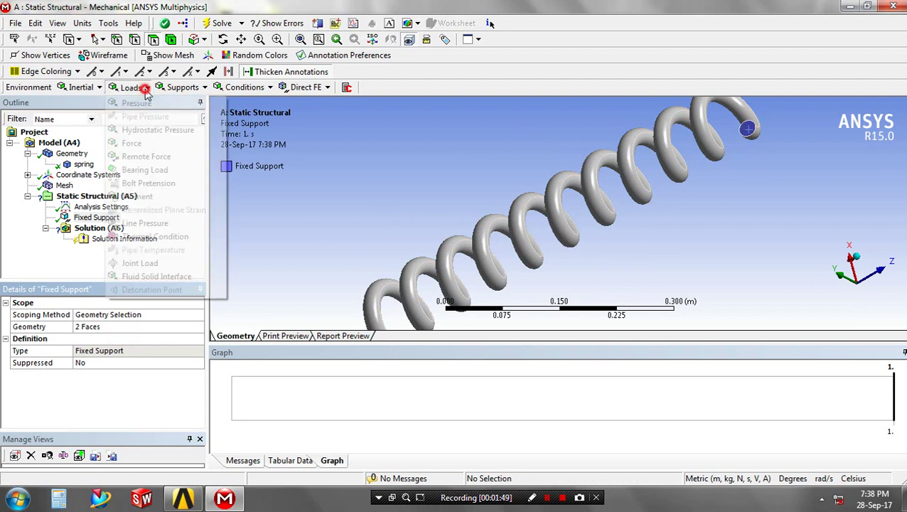
pyautogui.click(135, 143)
pyautogui.click(711, 142)
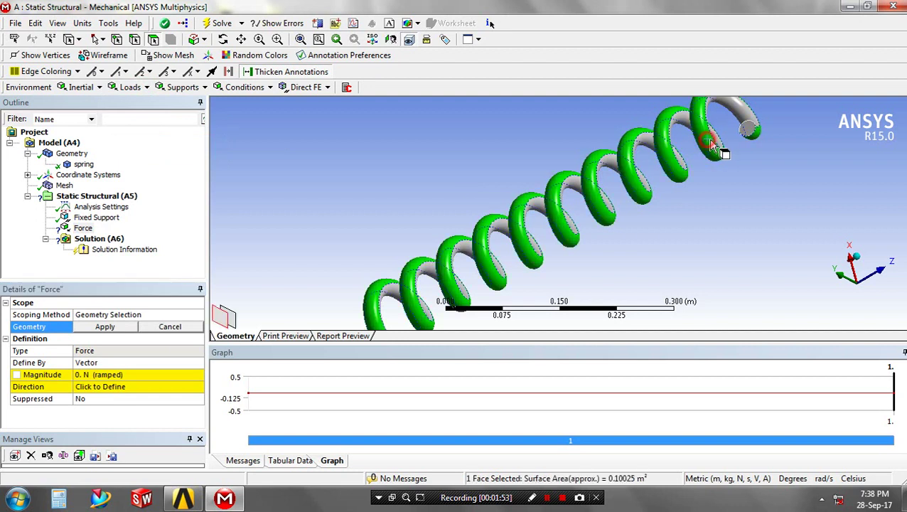
pyautogui.keyDown('ctrl'); pyautogui.click(715, 135); pyautogui.keyUp('ctrl')
pyautogui.moveTo(731, 182); pyautogui.dragTo(624, 158, button='middle')
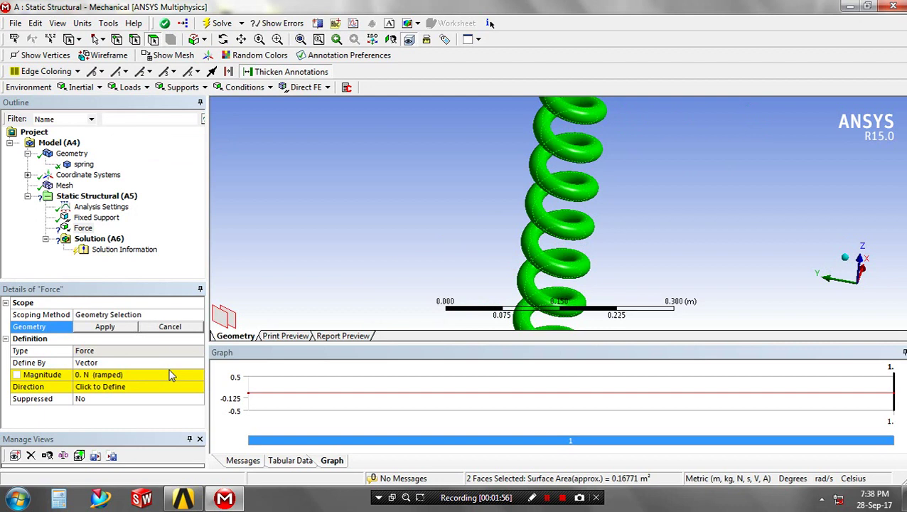
pyautogui.click(178, 362)
pyautogui.click(198, 364)
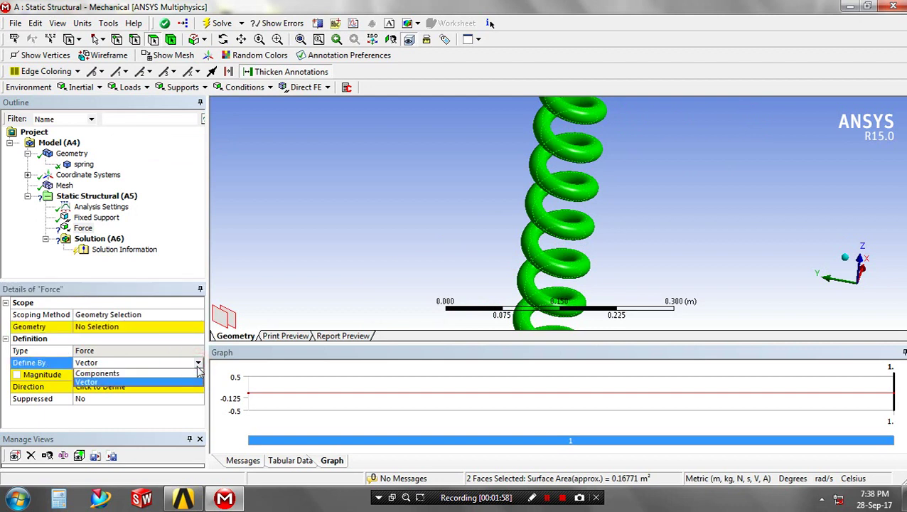
pyautogui.click(190, 375)
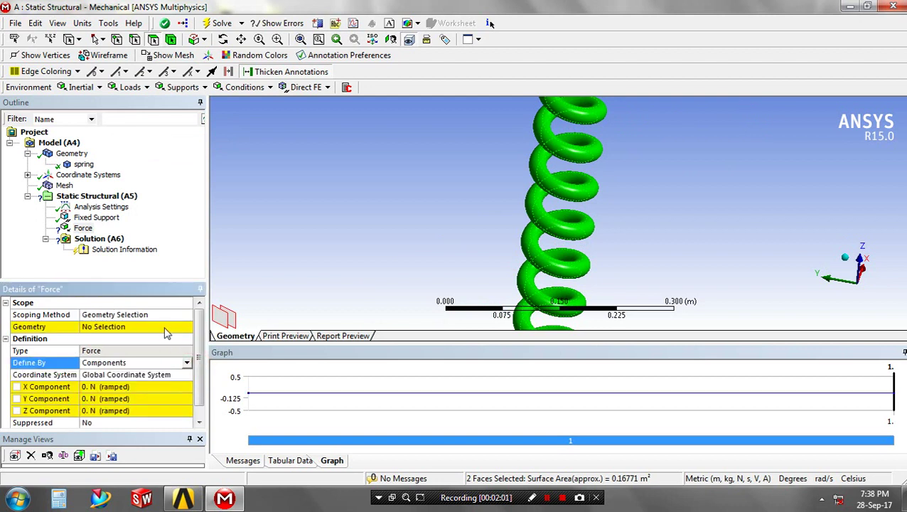
# Apply the two coil faces to the force and enter components 1 N, 1 N, 850 N.
pyautogui.click(163, 327)
pyautogui.click(119, 328)
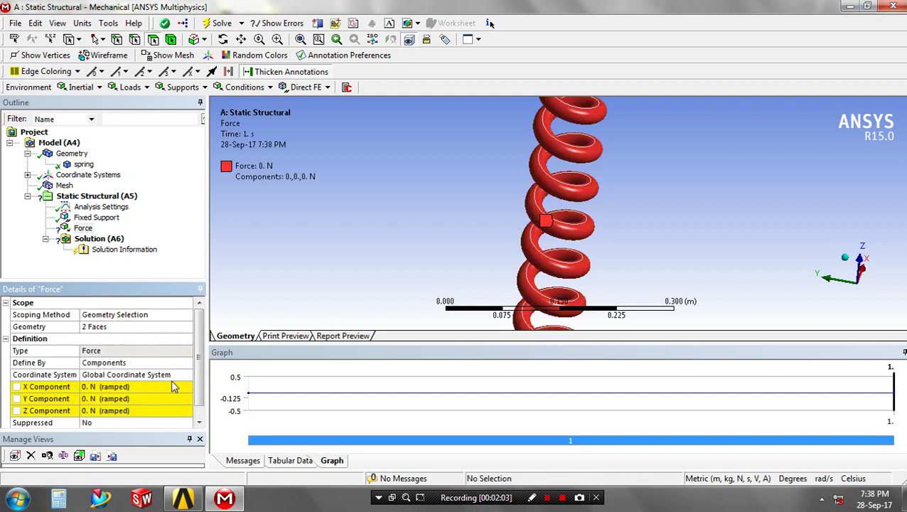
pyautogui.click(151, 387)
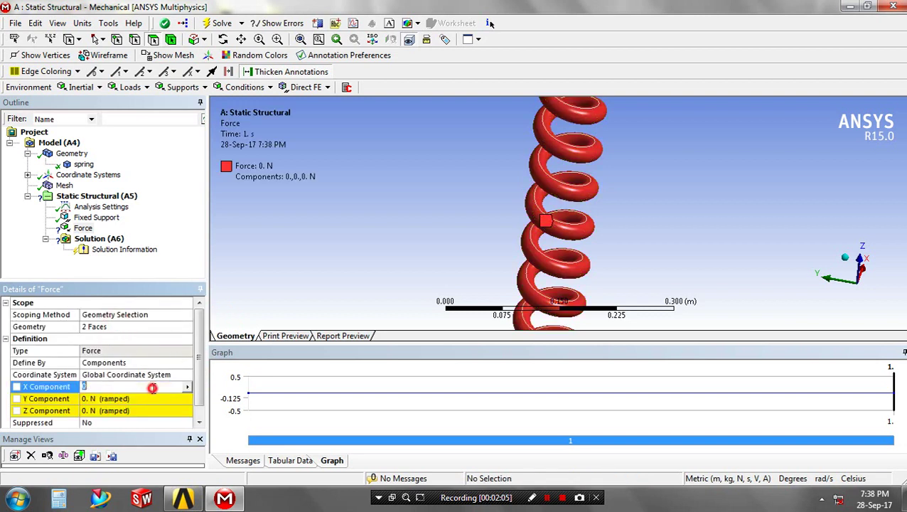
pyautogui.write('1')
pyautogui.click(152, 397)
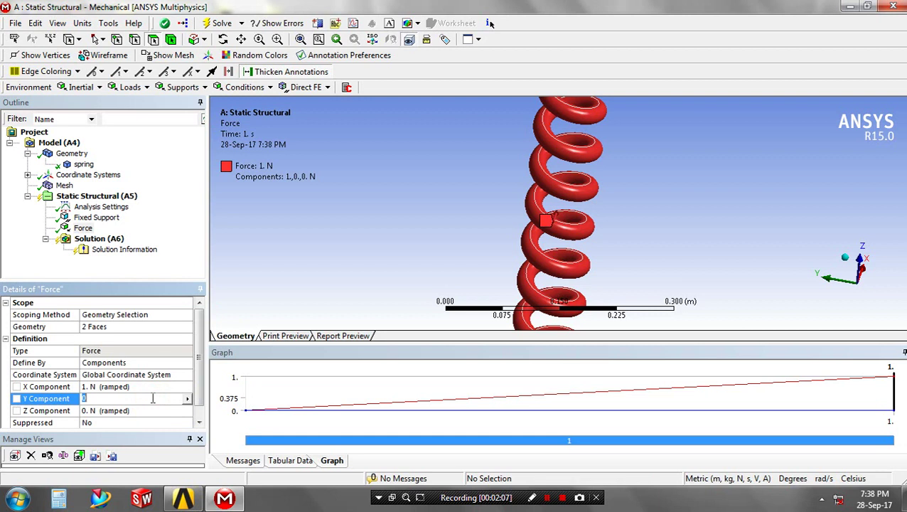
pyautogui.write('1')
pyautogui.click(151, 410)
pyautogui.write('850')
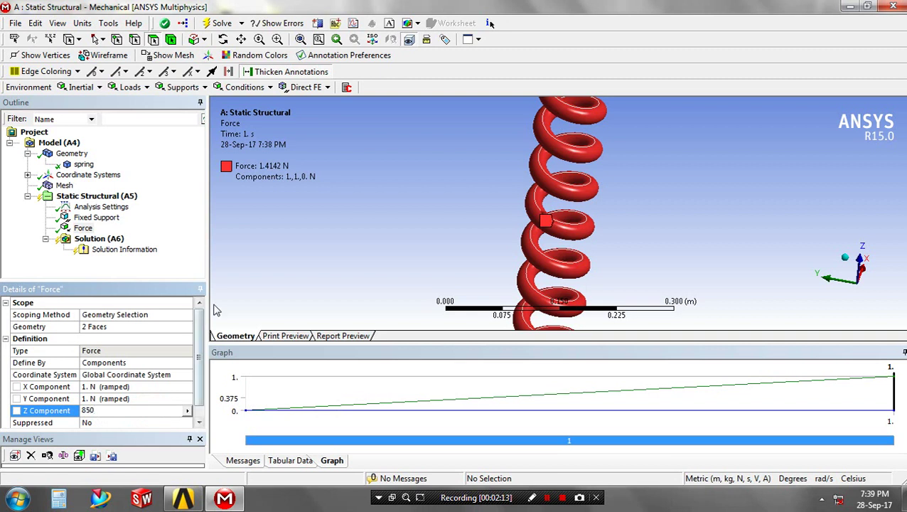
pyautogui.press('Return')
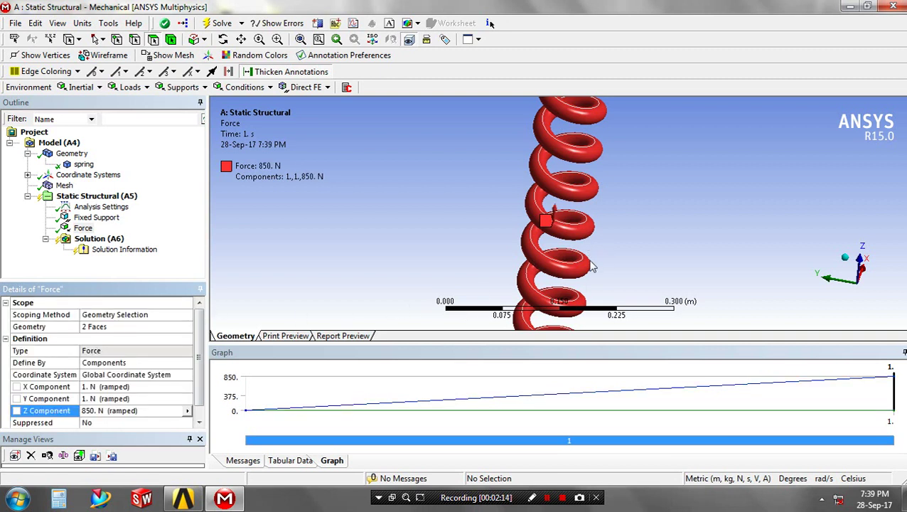
# Correct the force's Z component to -850 N.
pyautogui.moveTo(591, 266)
pyautogui.mouseDown(button='middle')
pyautogui.moveTo(582, 289)
pyautogui.moveTo(615, 258)
pyautogui.moveTo(549, 239)
pyautogui.moveTo(521, 248)
pyautogui.mouseUp(button='middle')
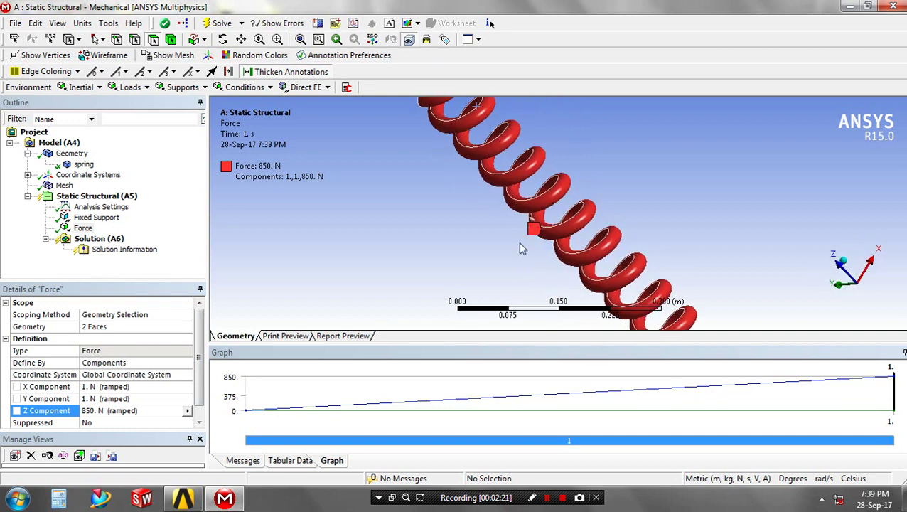
pyautogui.click(91, 412)
pyautogui.click(83, 412)
pyautogui.write('-850')
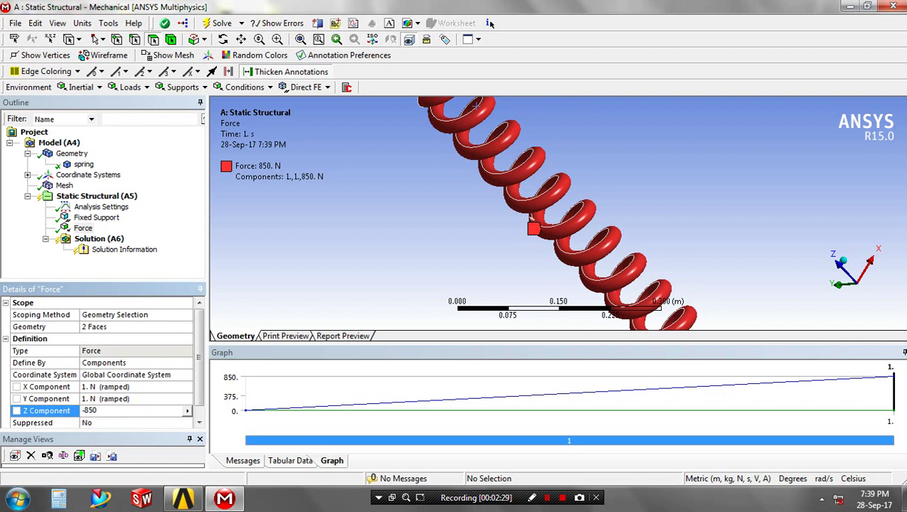
pyautogui.press('Return')
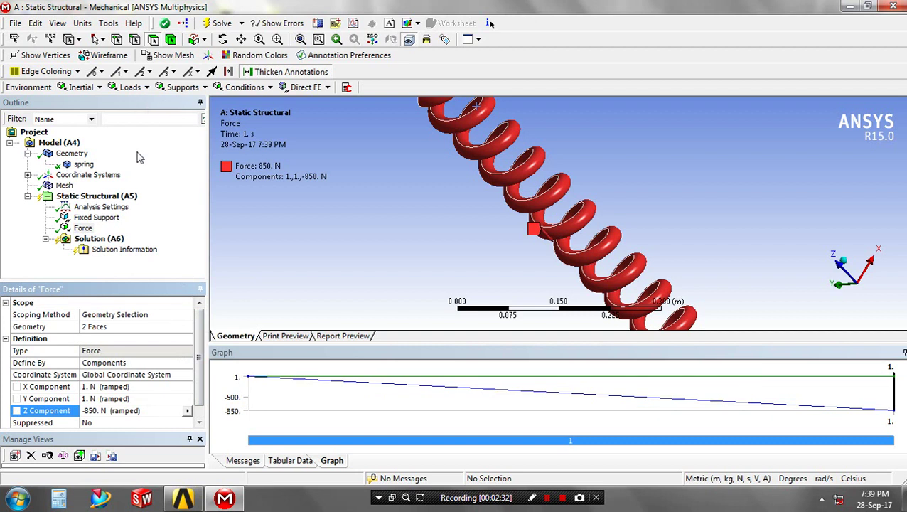
# Insert Total Deformation, Equivalent Elastic Strain and von-Mises Stress results, then solve.
pyautogui.click(114, 240)
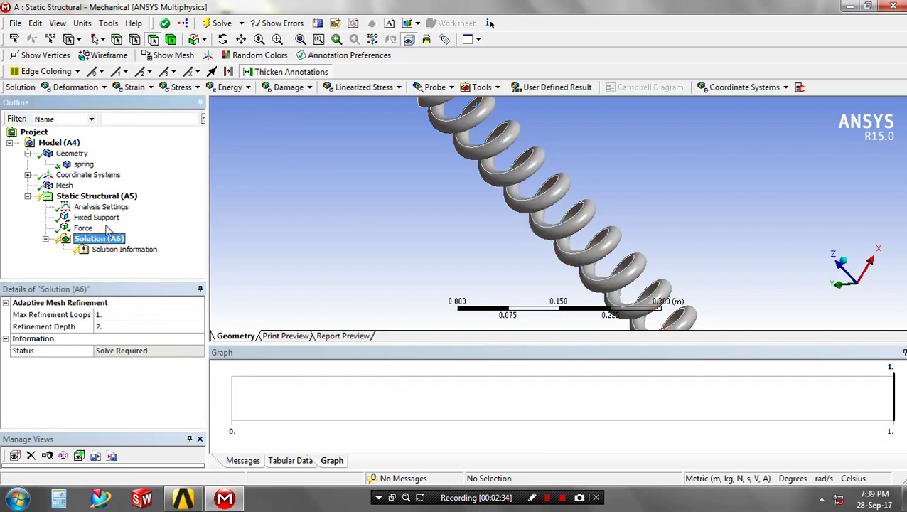
pyautogui.click(97, 87)
pyautogui.click(99, 103)
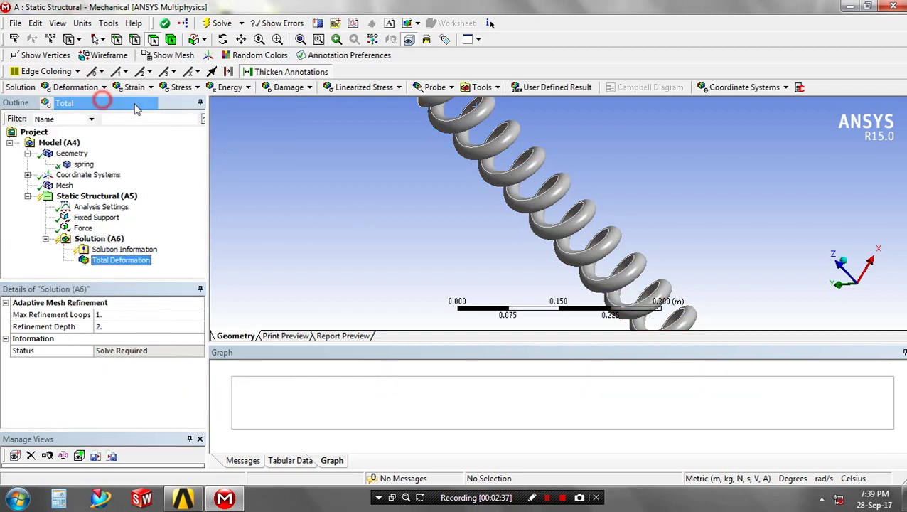
pyautogui.click(135, 86)
pyautogui.click(152, 104)
pyautogui.click(181, 86)
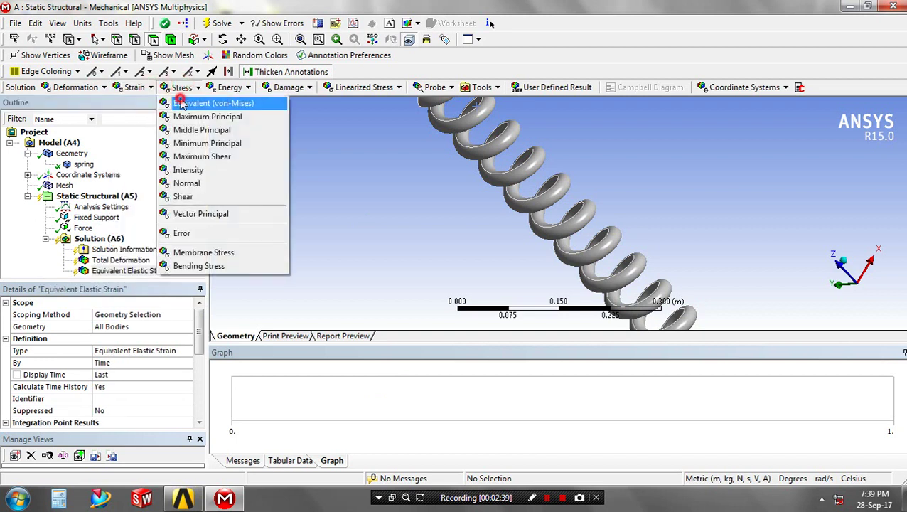
pyautogui.click(199, 103)
pyautogui.click(221, 24)
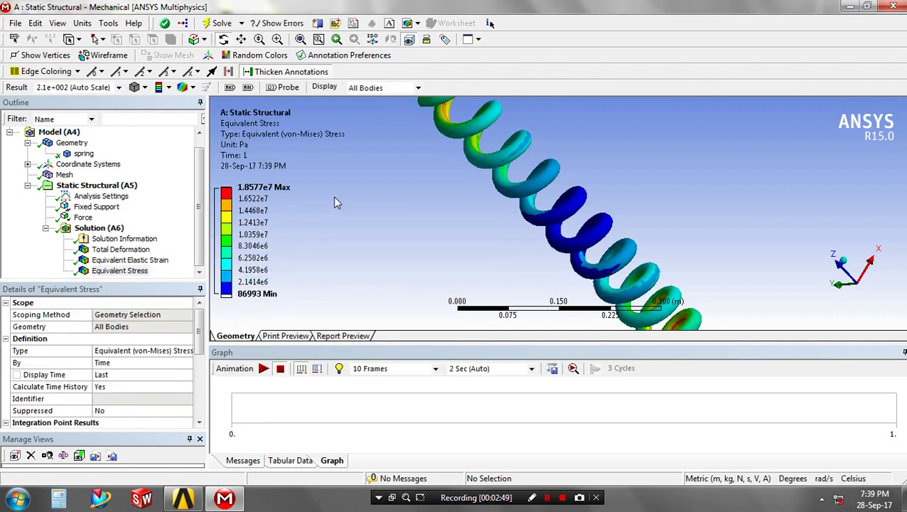
# Orbit the stress-contoured spring to a tilted overview of the von Mises results.
pyautogui.moveTo(465, 204)
pyautogui.mouseDown(button='middle')
pyautogui.moveTo(463, 220)
pyautogui.moveTo(318, 250)
pyautogui.mouseUp(button='middle')
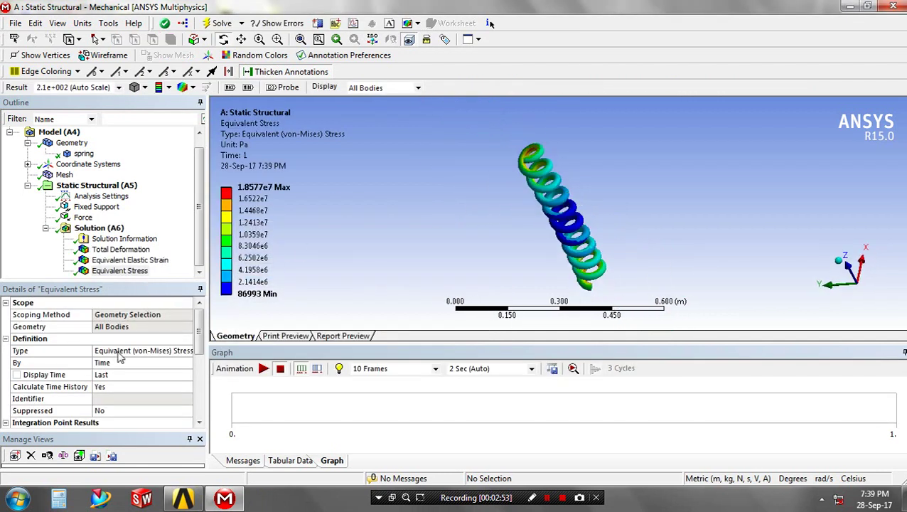
# Play the stress animation, then show Equivalent Elastic Strain (peak about 9.63e-5 m/m) and animate it.
pyautogui.click(262, 370)
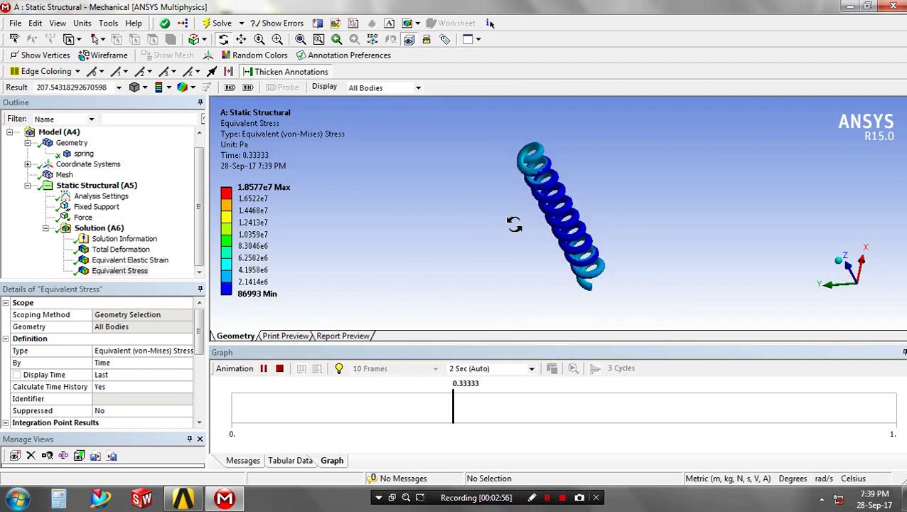
pyautogui.moveTo(516, 223); pyautogui.dragTo(449, 318, button='middle')
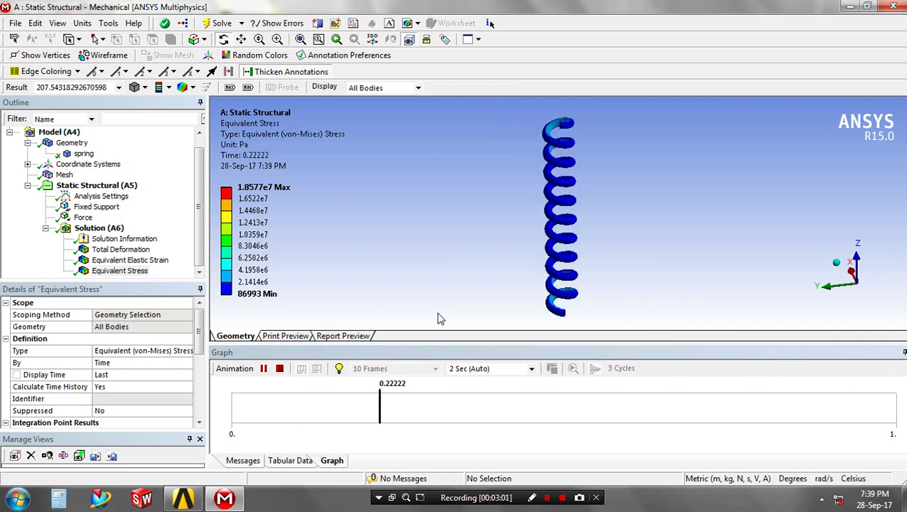
pyautogui.click(130, 260)
pyautogui.click(263, 369)
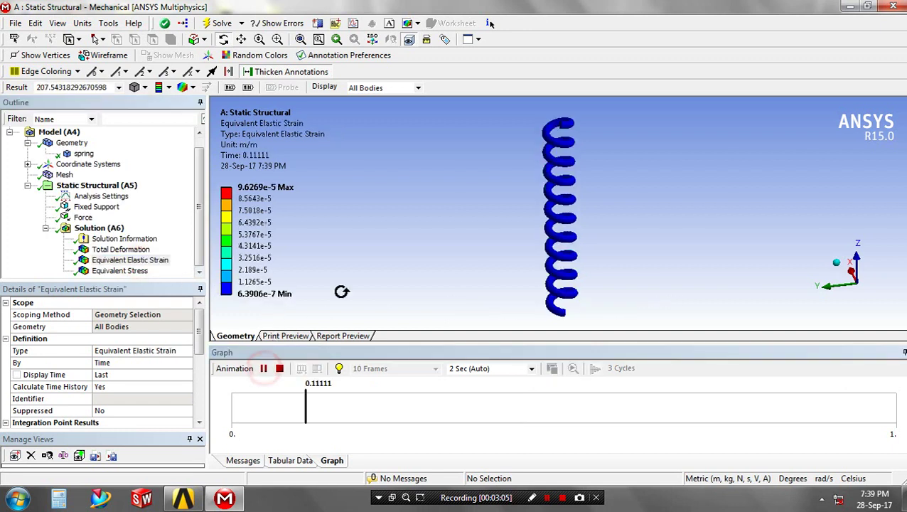